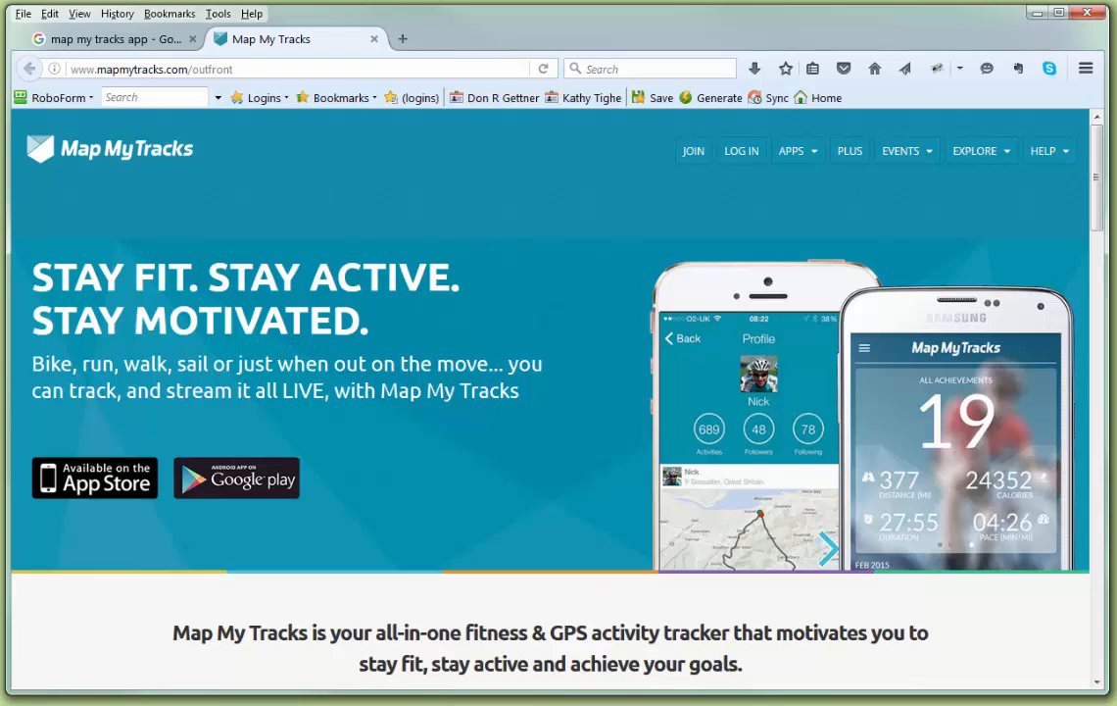
Switch to Excel to review the recorded track data in MapMyTrack.xls, close the workbook, and minimize the browser.
{"action": "mouse_move", "coordinate": [569, 700]}
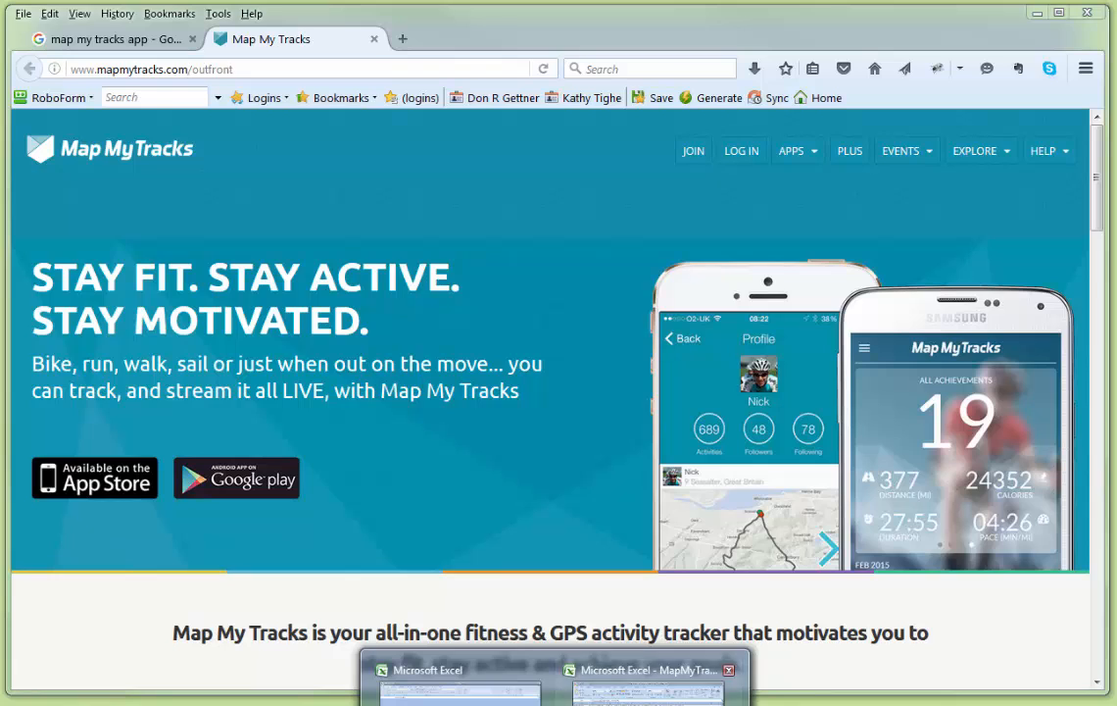
{"action": "left_click", "coordinate": [645, 701]}
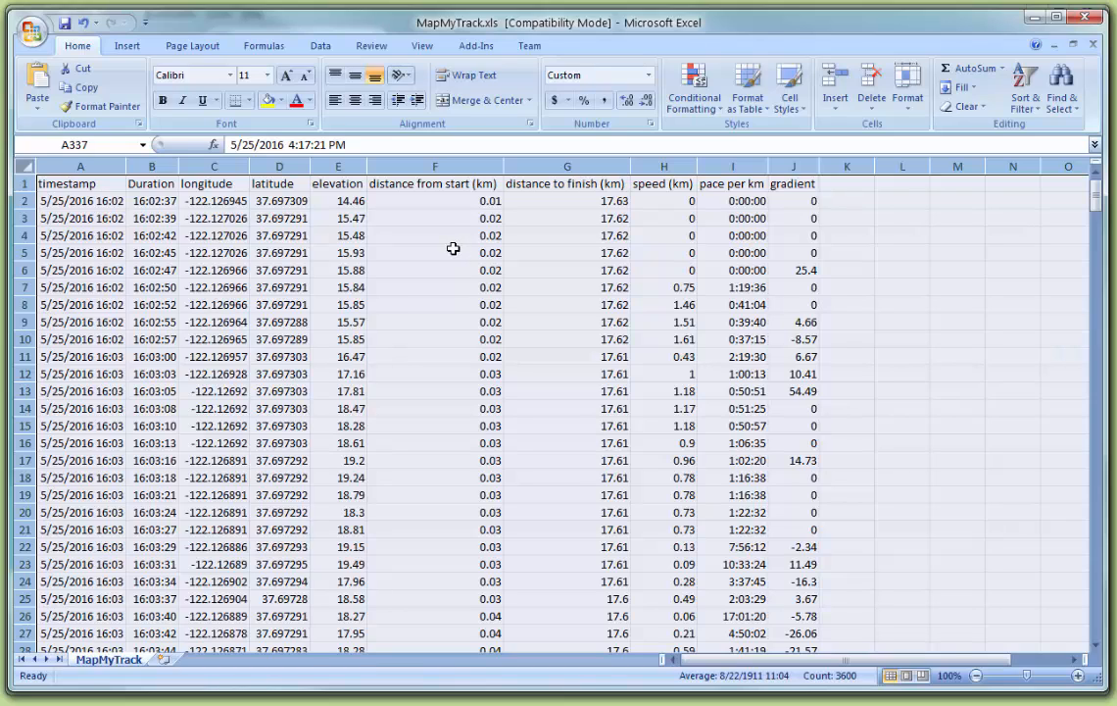
{"action": "left_click", "coordinate": [1086, 19]}
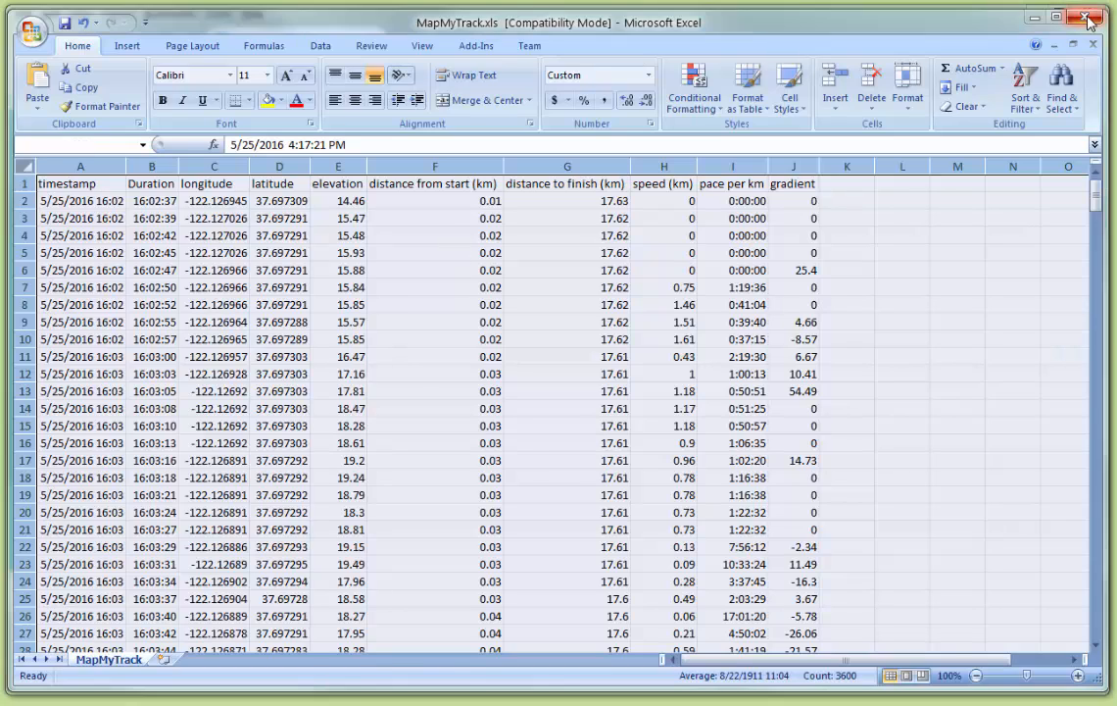
{"action": "left_click", "coordinate": [549, 402]}
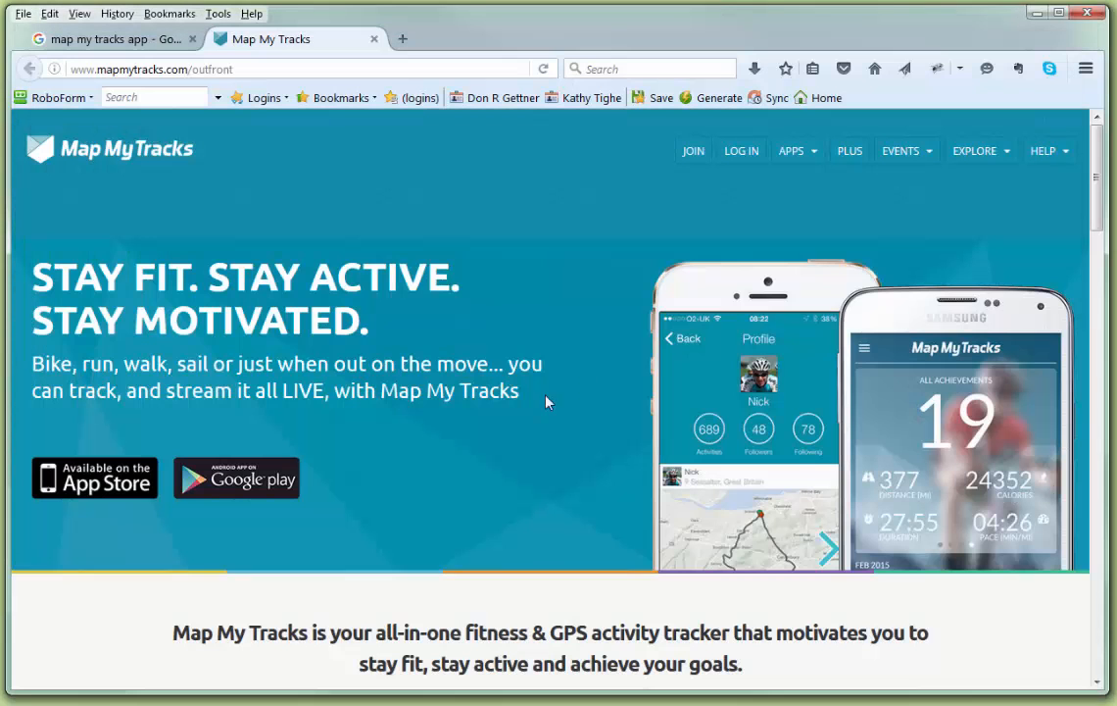
{"action": "left_click", "coordinate": [1037, 14]}
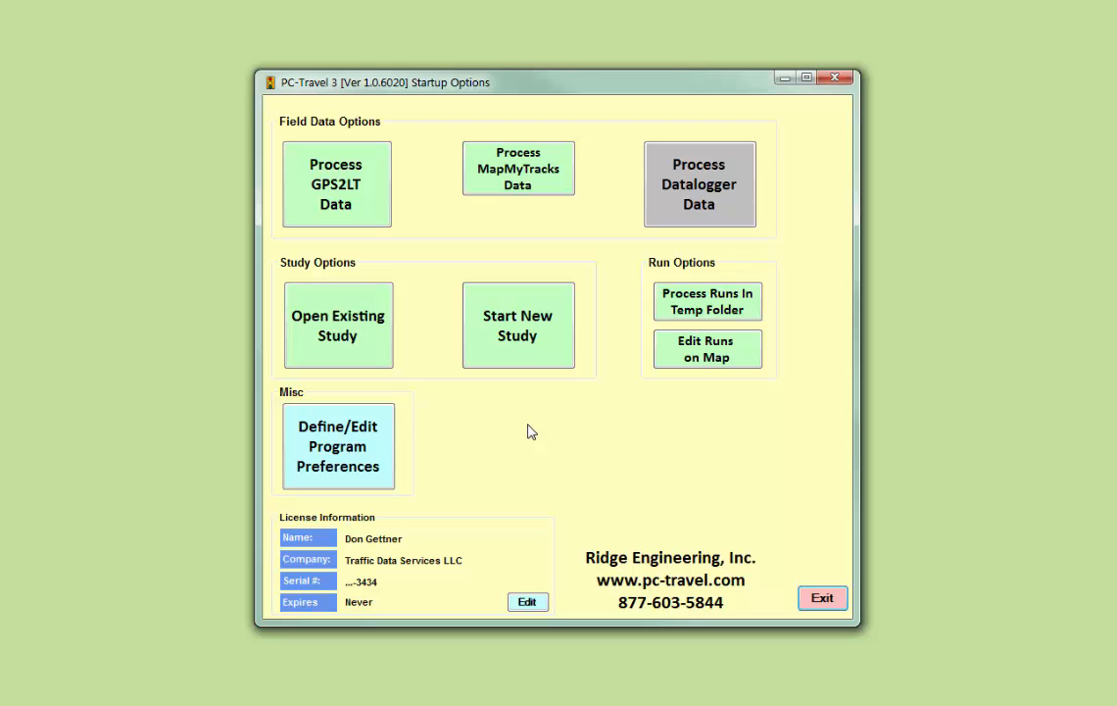
Review the program preferences, including the default file paths, and accept them.
{"action": "left_click", "coordinate": [351, 452]}
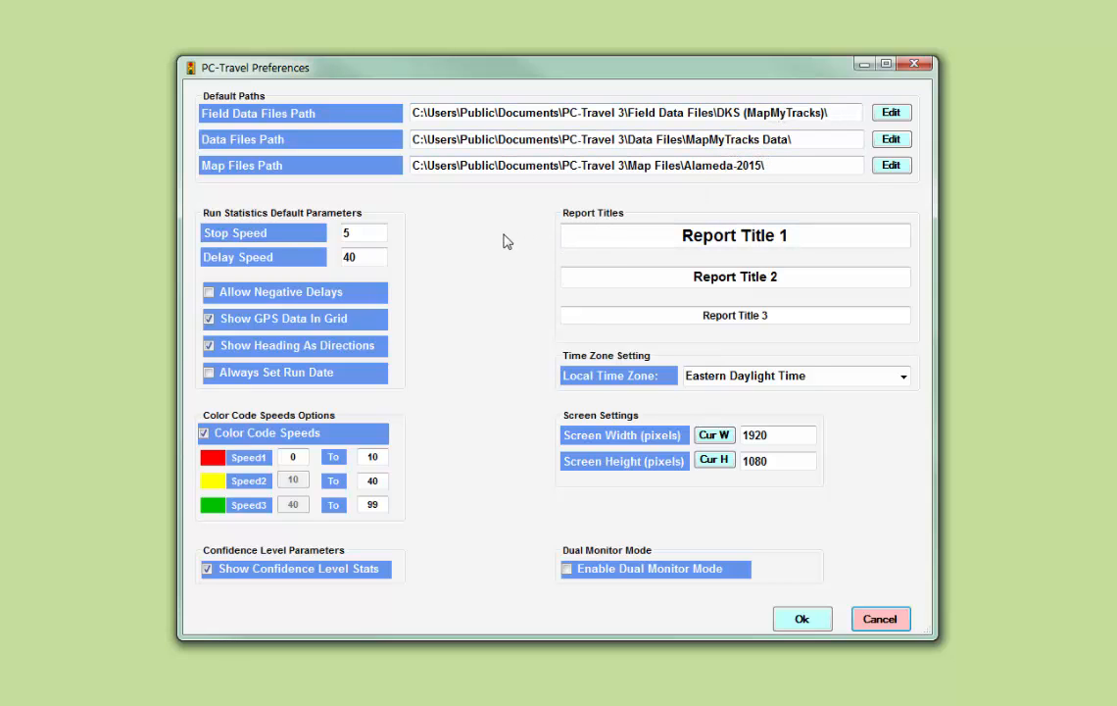
{"action": "left_click", "coordinate": [804, 620]}
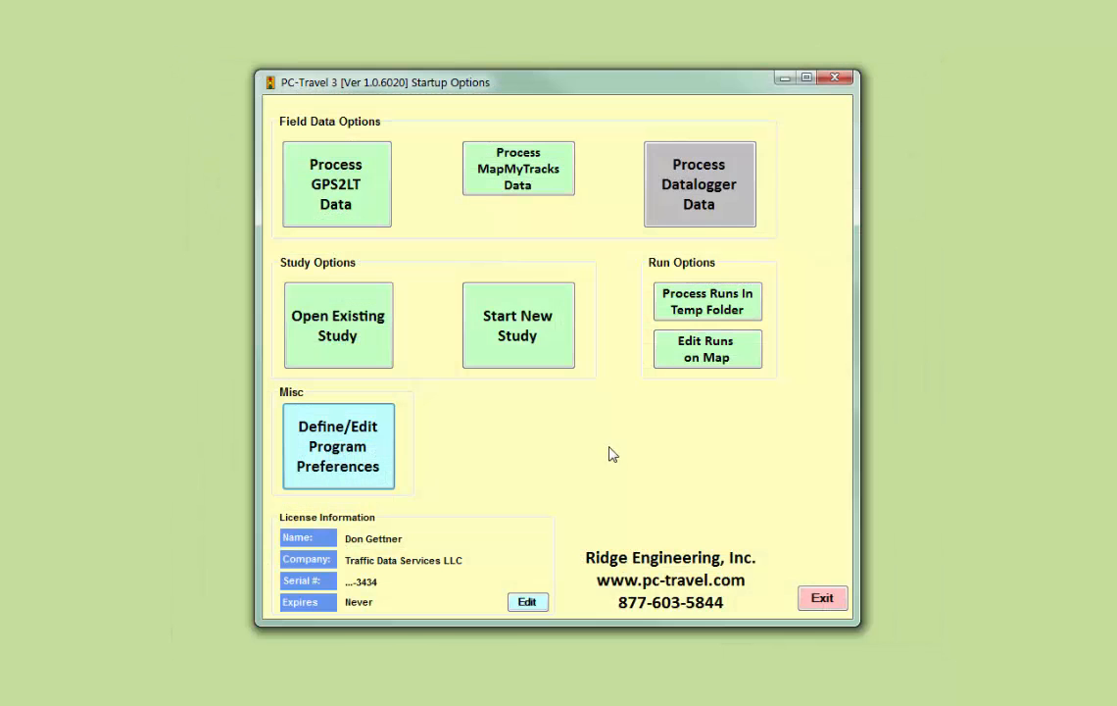
Load the MapMyTrack file from the DKS (MapMyTracks) folder for processing and check its GPS rows for missing seconds.
{"action": "left_click", "coordinate": [522, 174]}
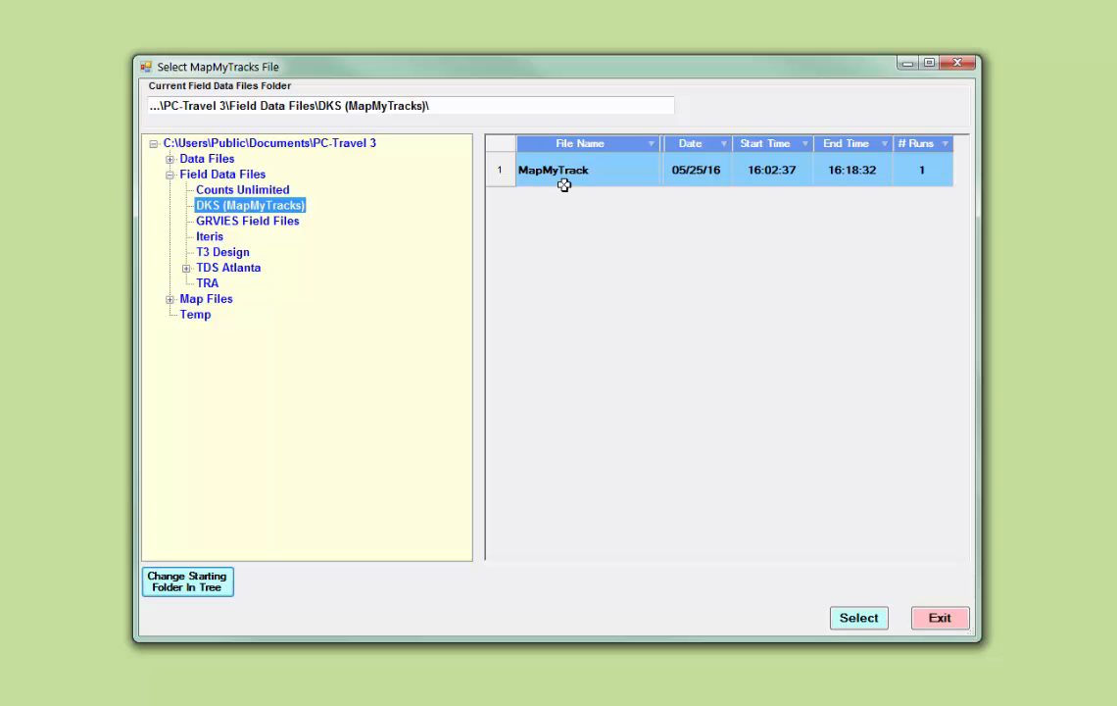
{"action": "left_click", "coordinate": [862, 620]}
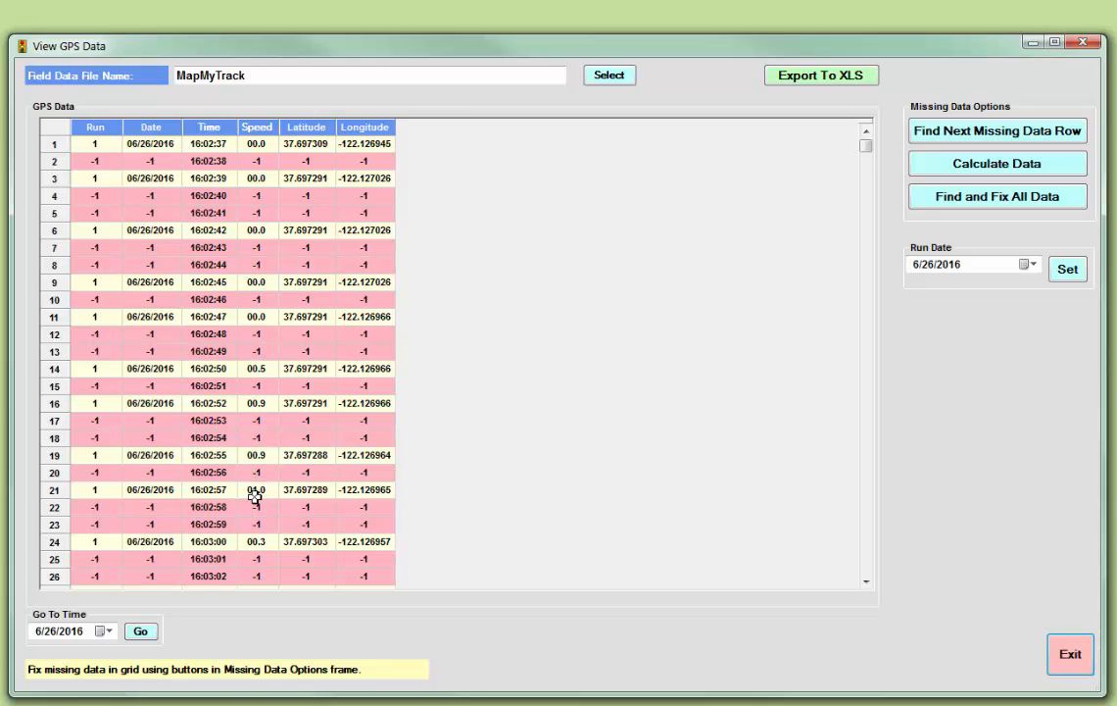
{"action": "left_click", "coordinate": [866, 581]}
{"action": "left_click_drag", "start_coordinate": [866, 581], "coordinate": [867, 581]}
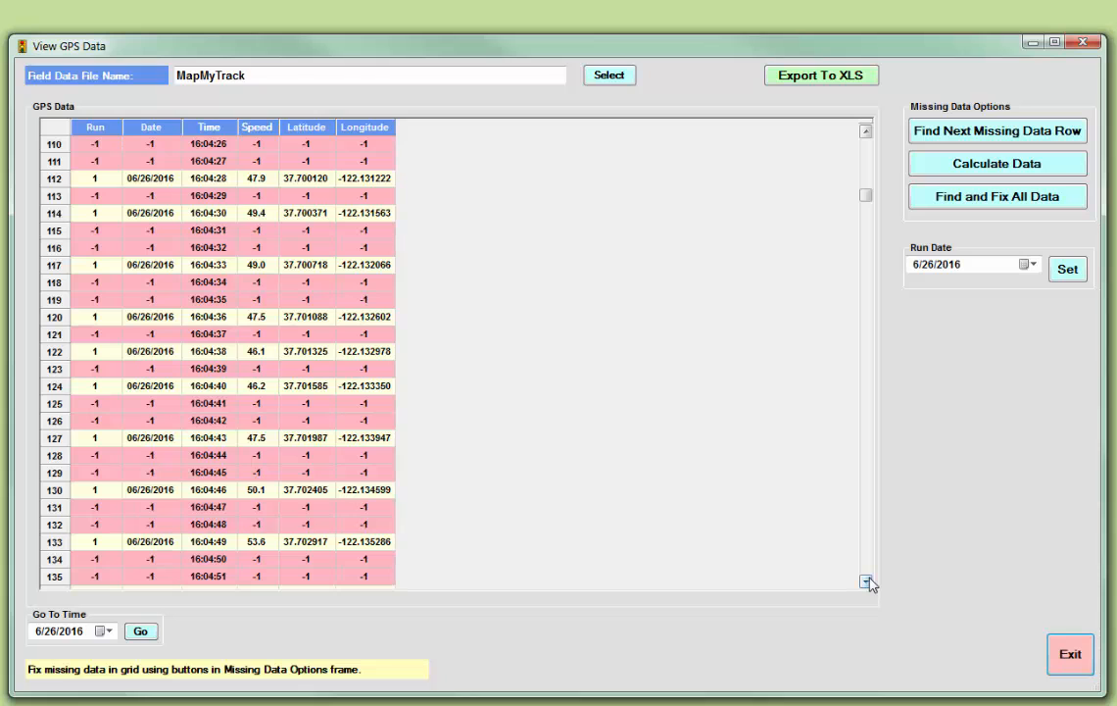
{"action": "left_click_drag", "start_coordinate": [867, 582], "coordinate": [867, 582]}
{"action": "left_click_drag", "start_coordinate": [866, 209], "coordinate": [866, 145]}
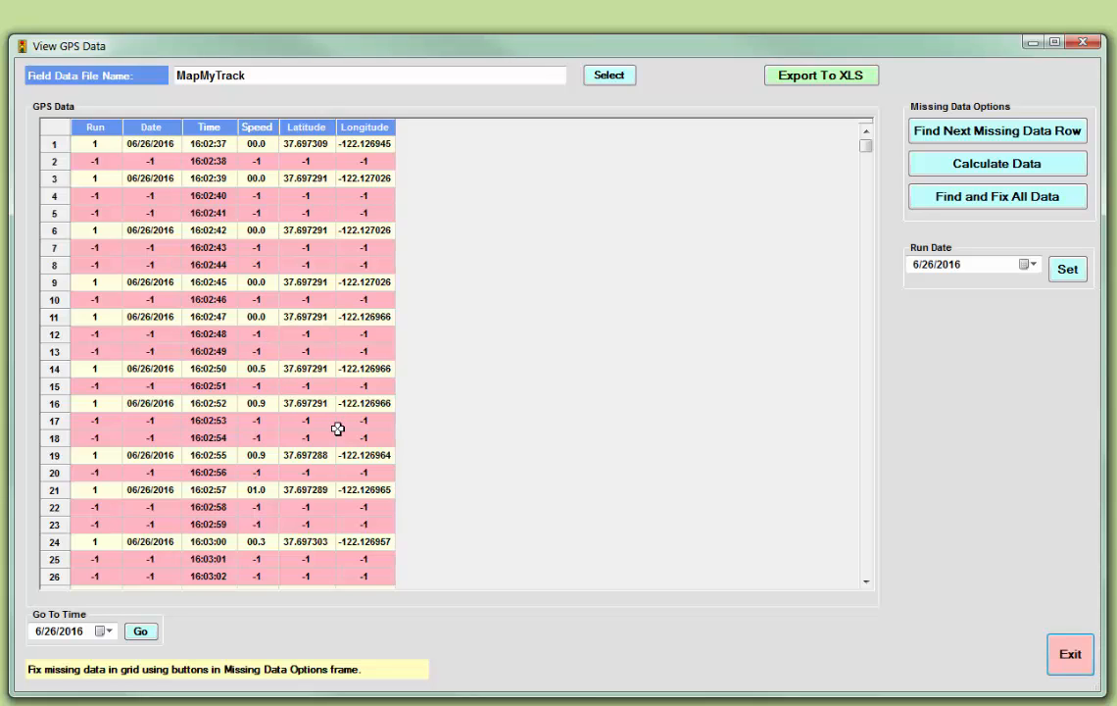
Find and fix all missing data in the GPS grid and save the grid as run files.
{"action": "left_click", "coordinate": [959, 201]}
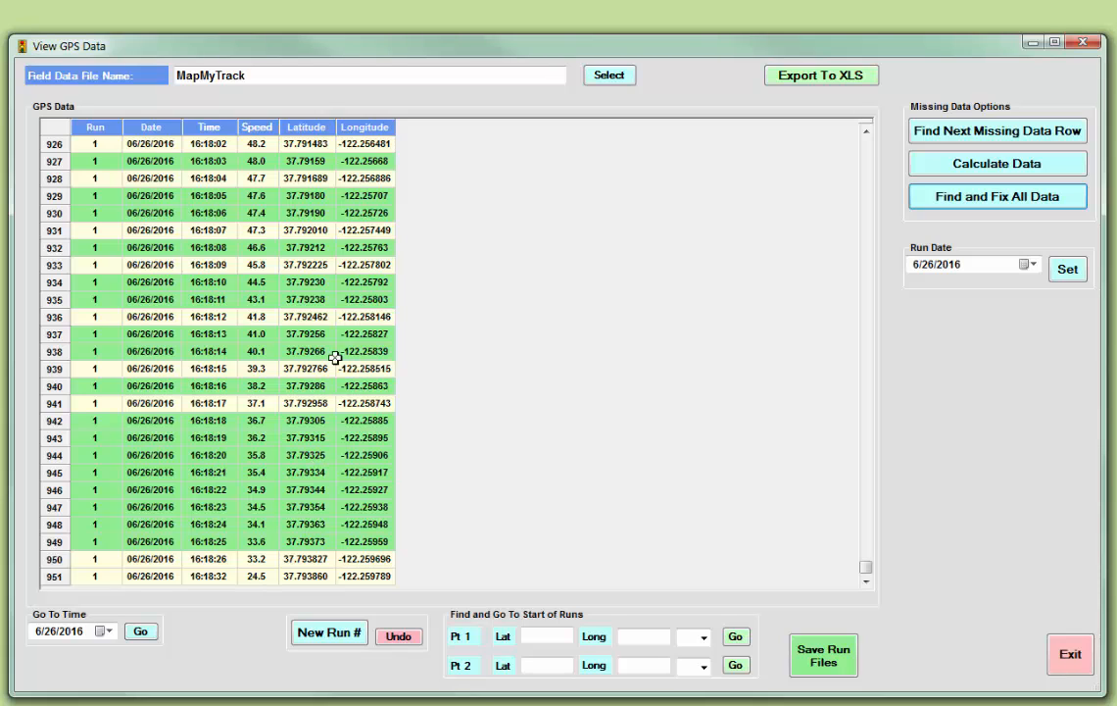
{"action": "left_click_drag", "start_coordinate": [865, 567], "coordinate": [841, 109]}
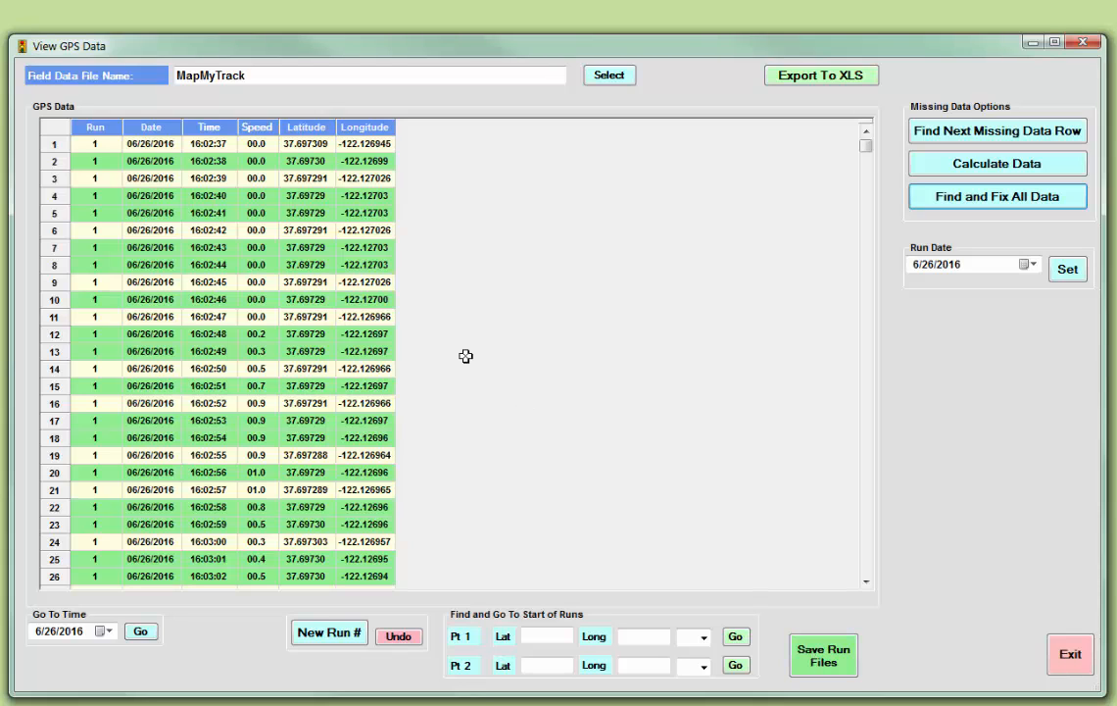
{"action": "left_click", "coordinate": [840, 669]}
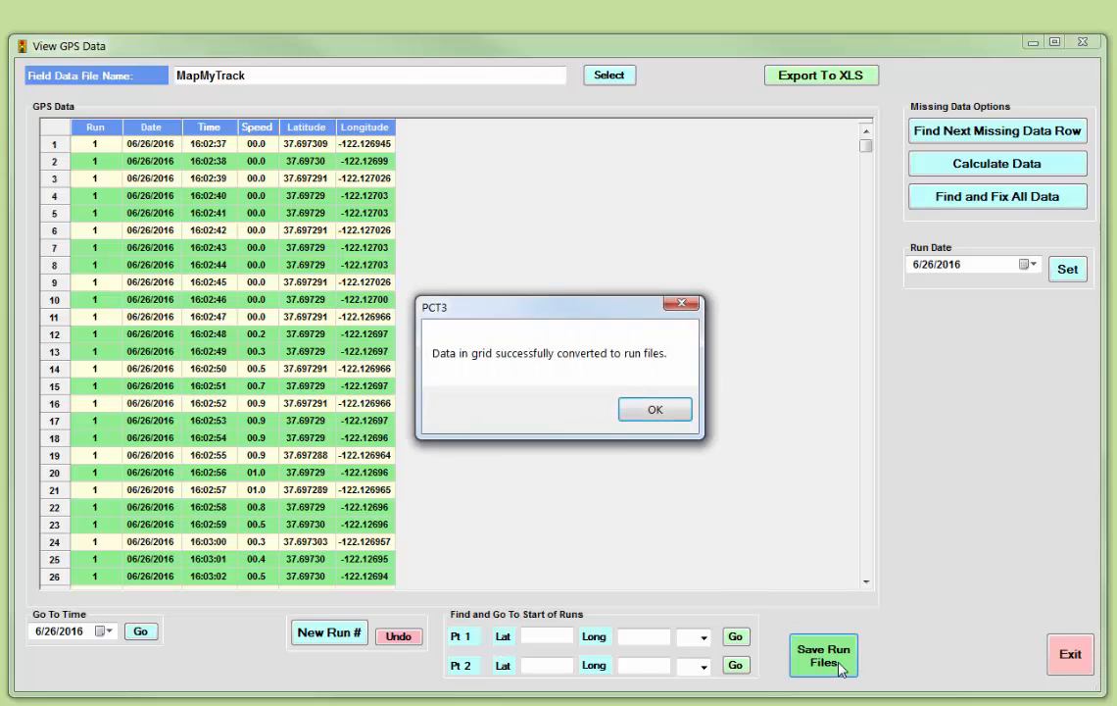
{"action": "left_click", "coordinate": [639, 410]}
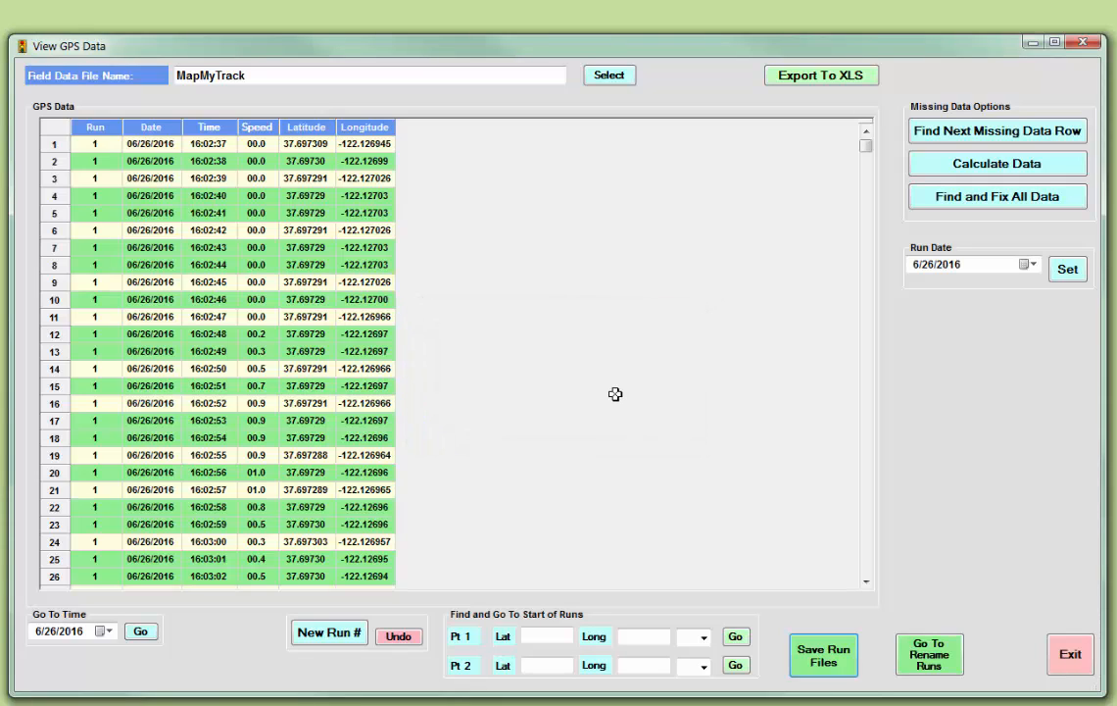
Go through the Rename Runs screen to the map screen and plot the run MapMyTrack-R001tn.
{"action": "left_click", "coordinate": [949, 664]}
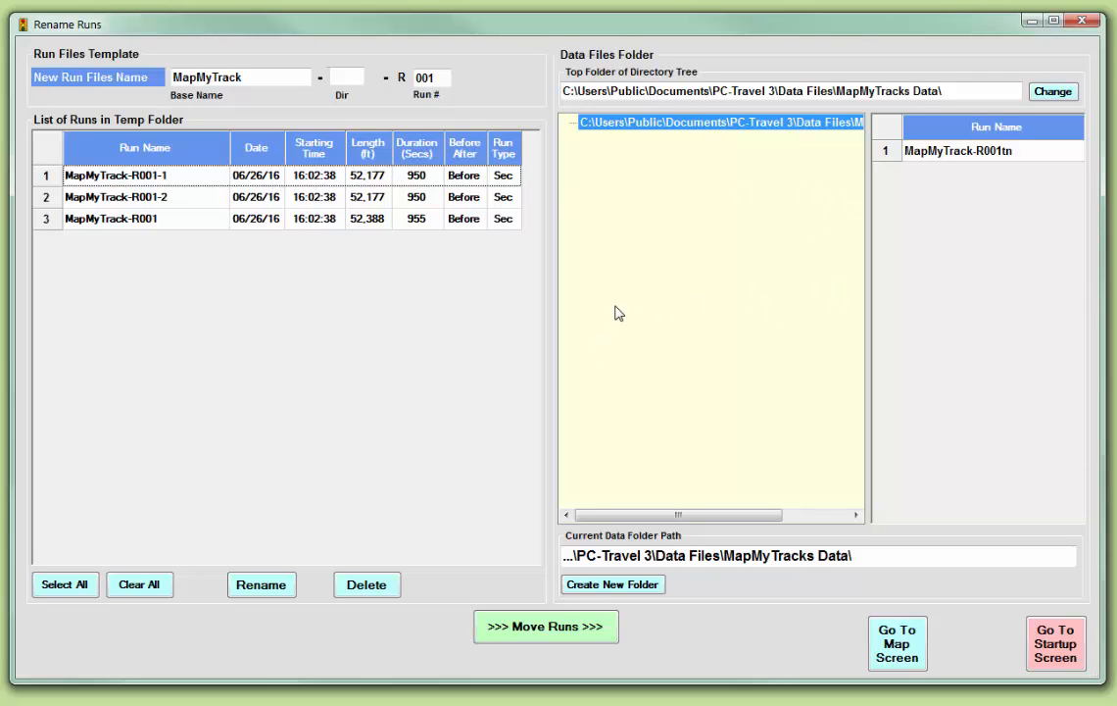
{"action": "left_click", "coordinate": [895, 647]}
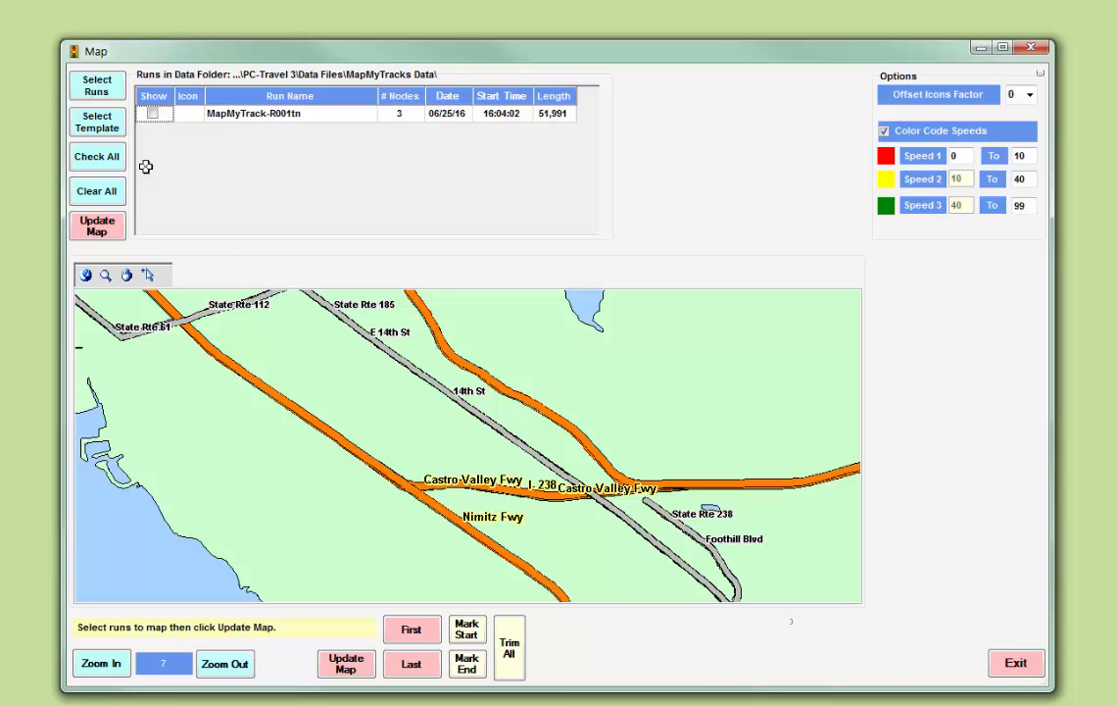
{"action": "left_click", "coordinate": [153, 114]}
{"action": "left_click", "coordinate": [108, 225]}
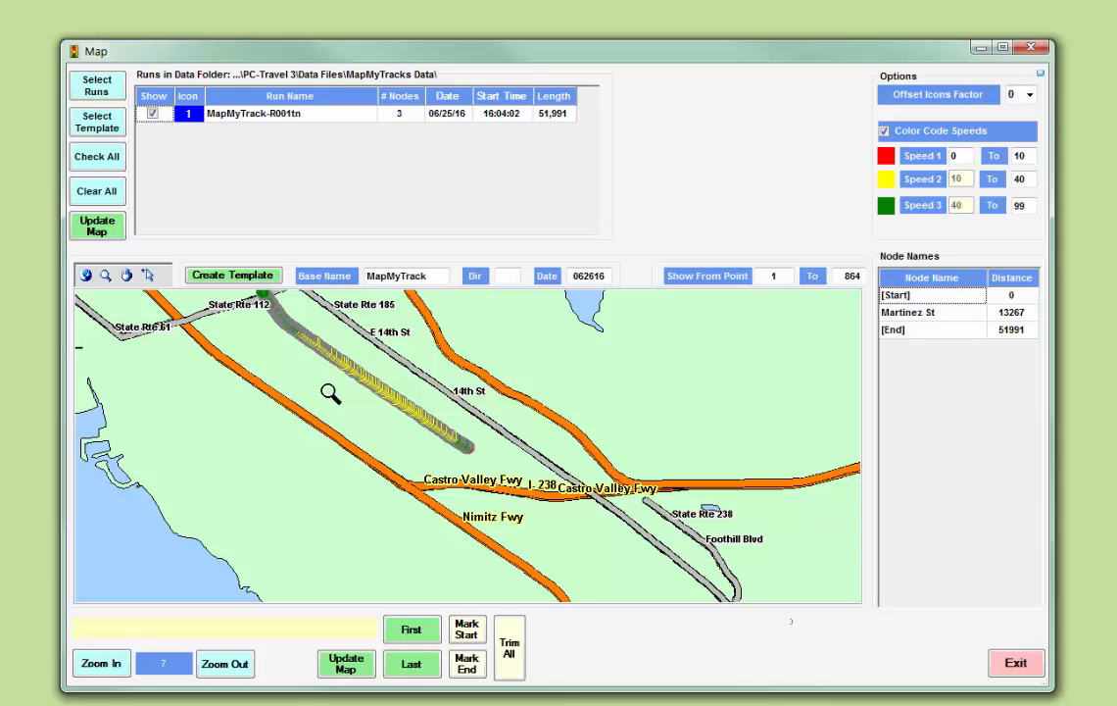
Examine the run's color-coded points along the map from its start to Martinez St, return to the first point, and exit the map.
{"action": "left_click_drag", "start_coordinate": [429, 405], "coordinate": [490, 472]}
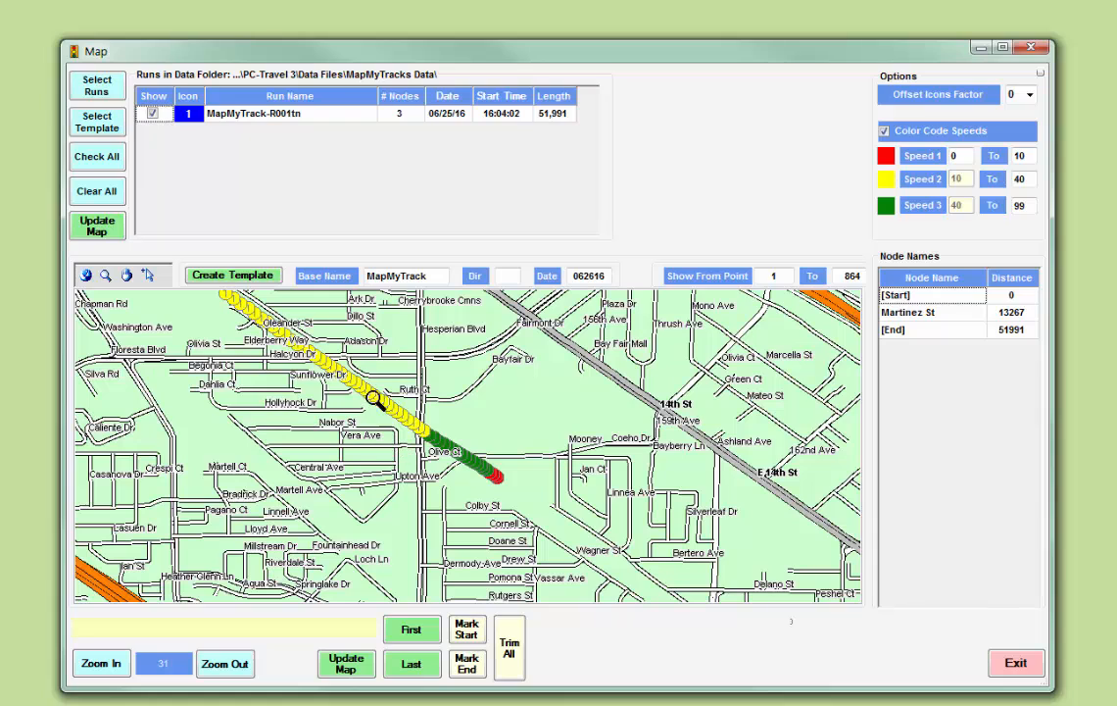
{"action": "left_click_drag", "start_coordinate": [376, 398], "coordinate": [549, 514]}
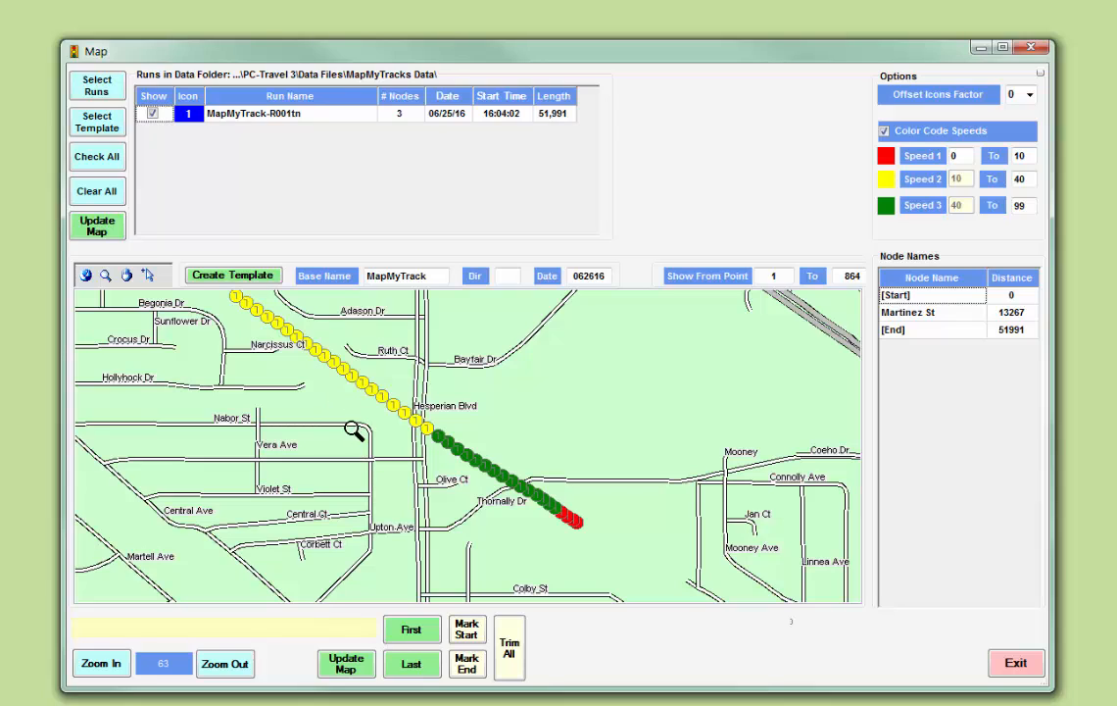
{"action": "left_click", "coordinate": [148, 275]}
{"action": "left_click", "coordinate": [126, 274]}
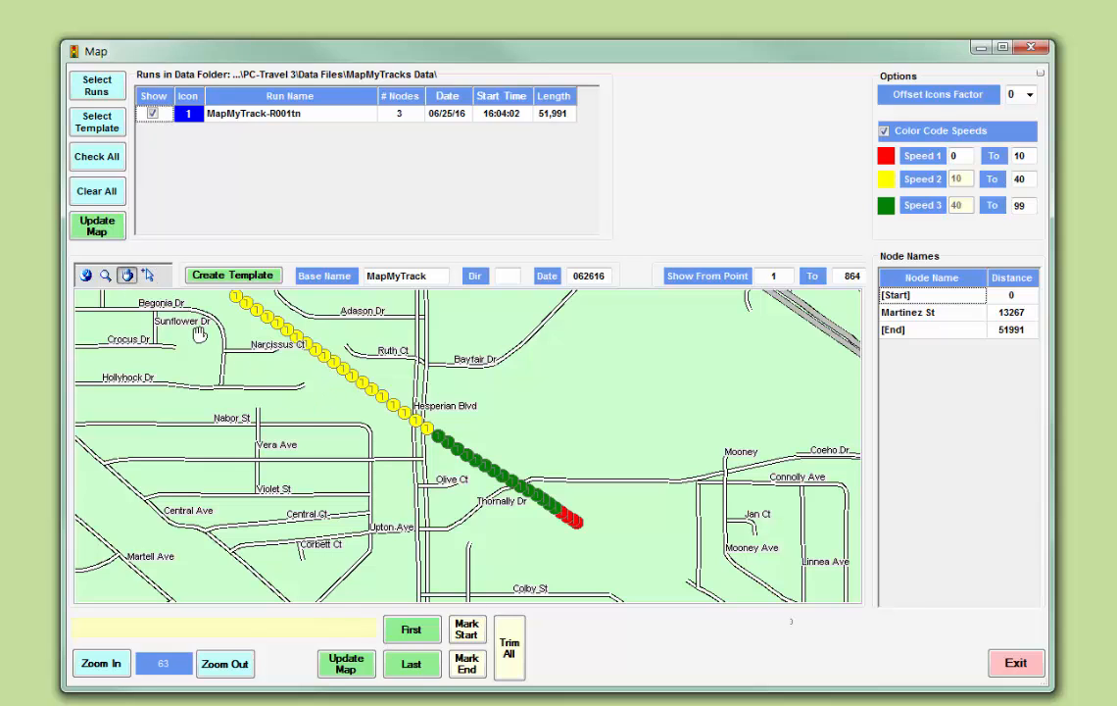
{"action": "left_click_drag", "start_coordinate": [199, 334], "coordinate": [581, 527]}
{"action": "left_click_drag", "start_coordinate": [368, 402], "coordinate": [576, 526]}
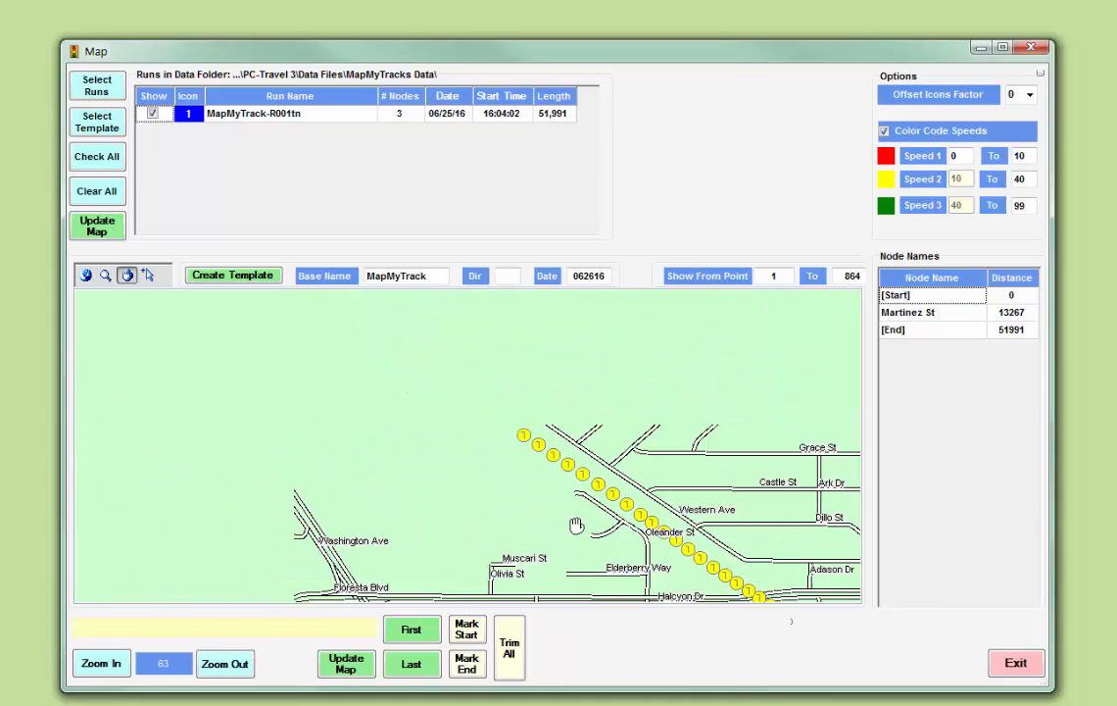
{"action": "left_click_drag", "start_coordinate": [444, 326], "coordinate": [568, 496]}
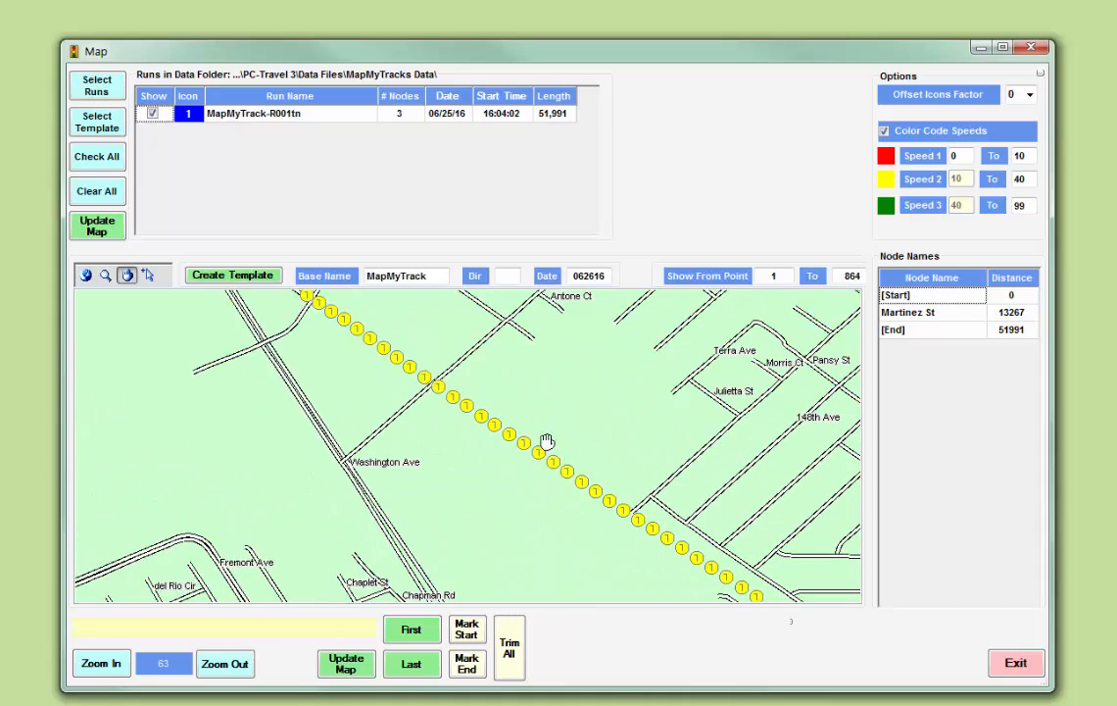
{"action": "left_click_drag", "start_coordinate": [521, 389], "coordinate": [704, 539]}
{"action": "left_click_drag", "start_coordinate": [482, 389], "coordinate": [647, 506]}
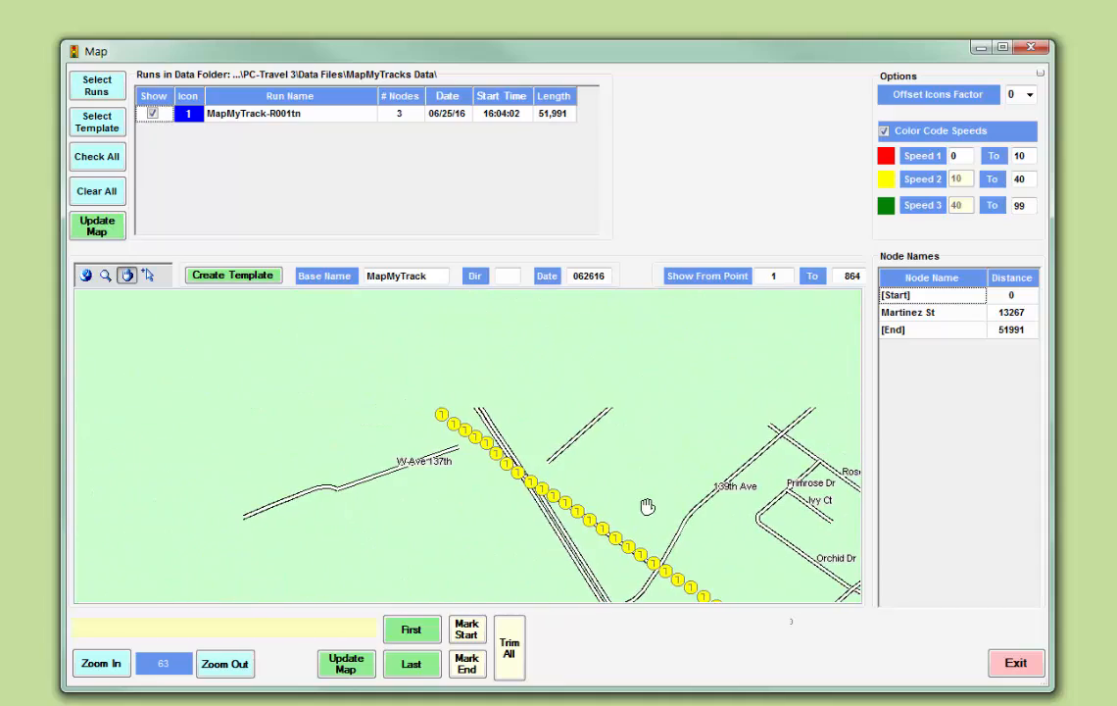
{"action": "left_click_drag", "start_coordinate": [419, 441], "coordinate": [544, 518]}
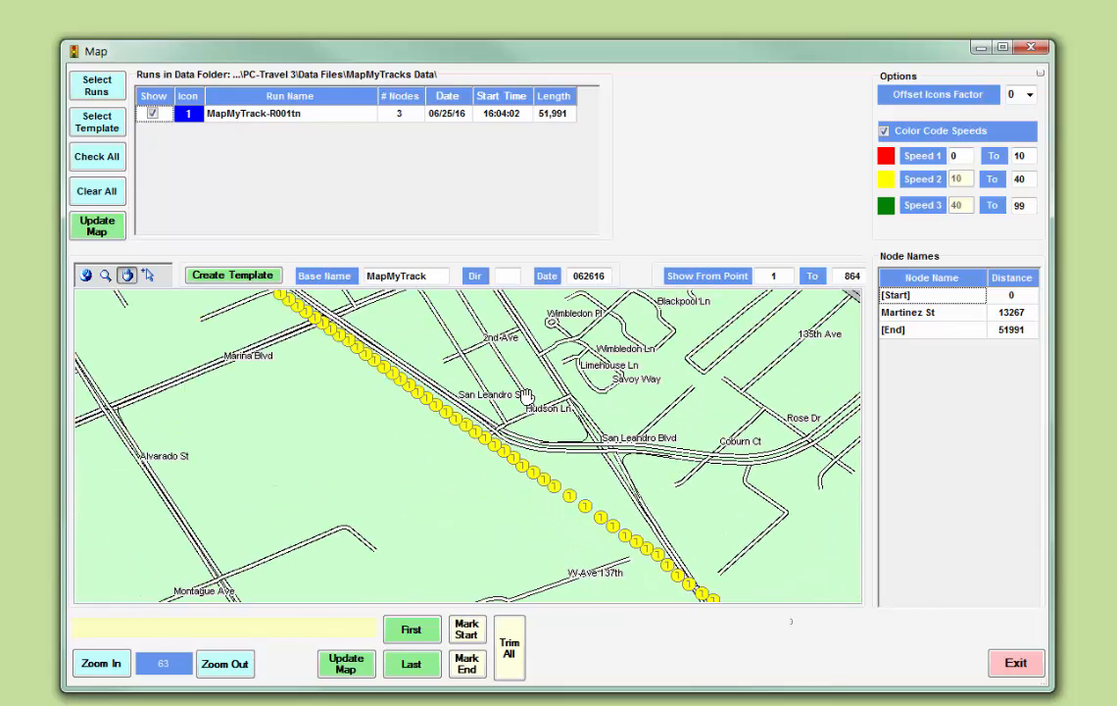
{"action": "left_click_drag", "start_coordinate": [472, 345], "coordinate": [606, 470]}
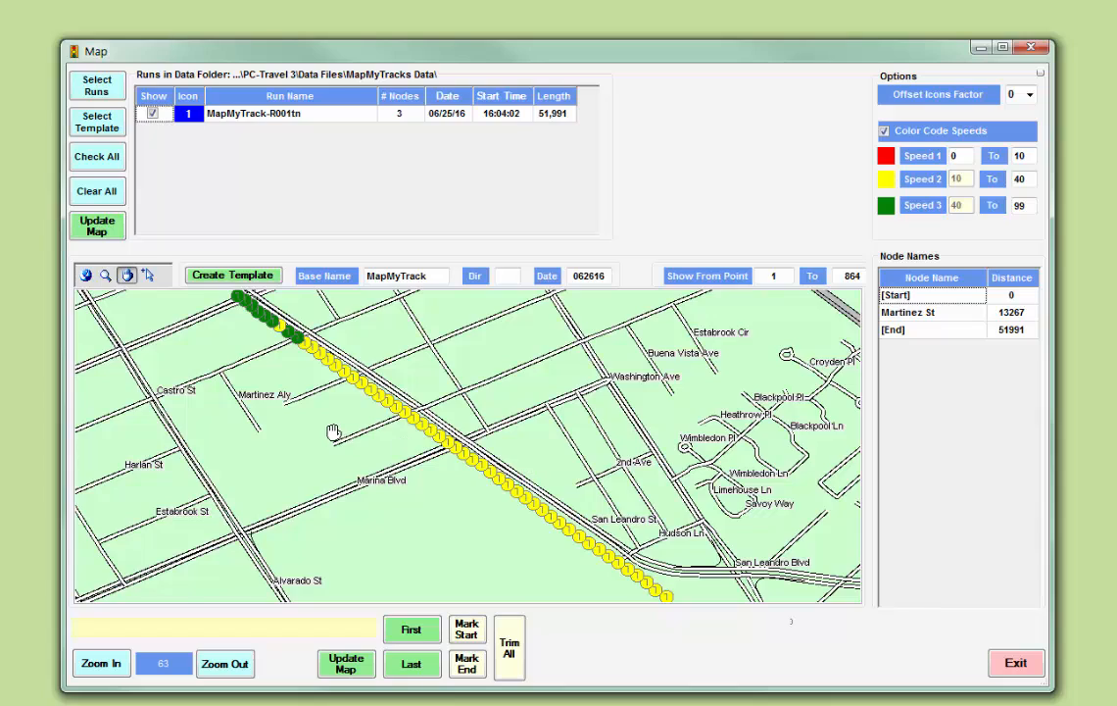
{"action": "left_click_drag", "start_coordinate": [333, 431], "coordinate": [437, 510]}
{"action": "left_click_drag", "start_coordinate": [444, 392], "coordinate": [633, 546]}
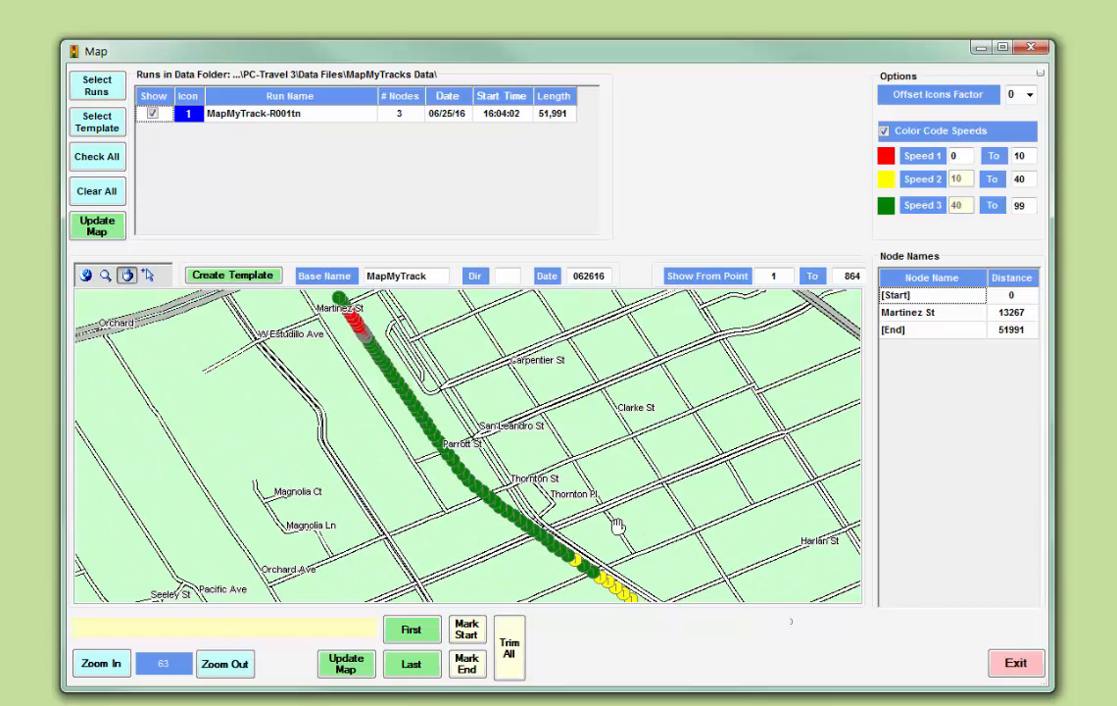
{"action": "left_click", "coordinate": [410, 631]}
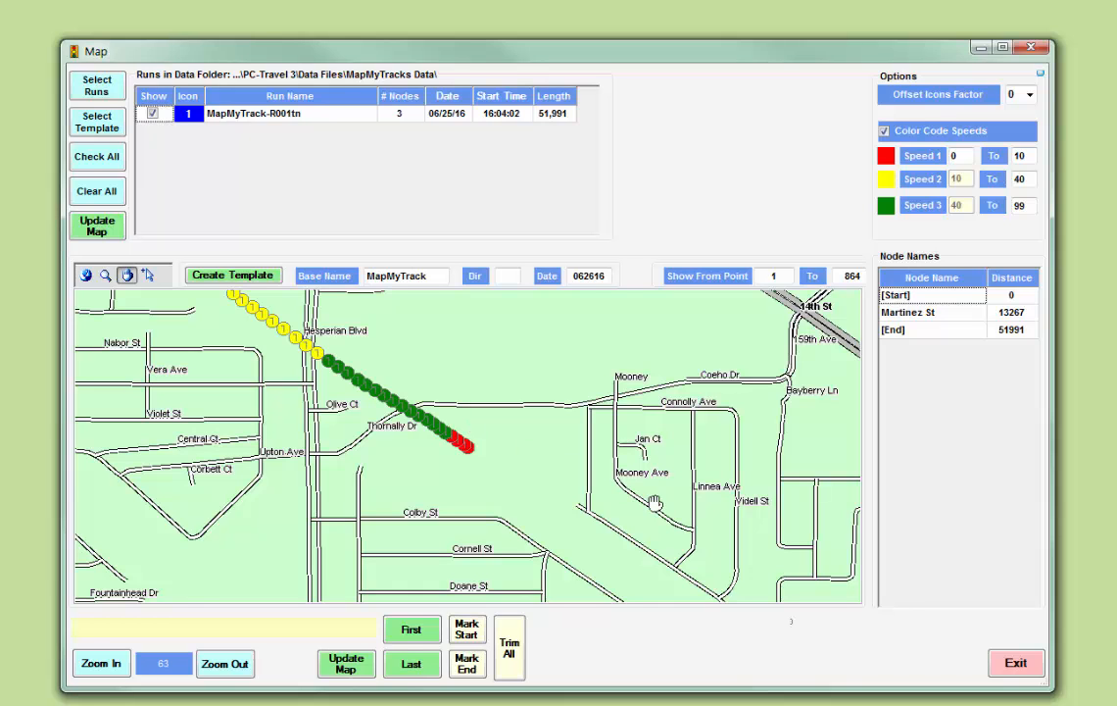
{"action": "left_click", "coordinate": [1021, 664]}
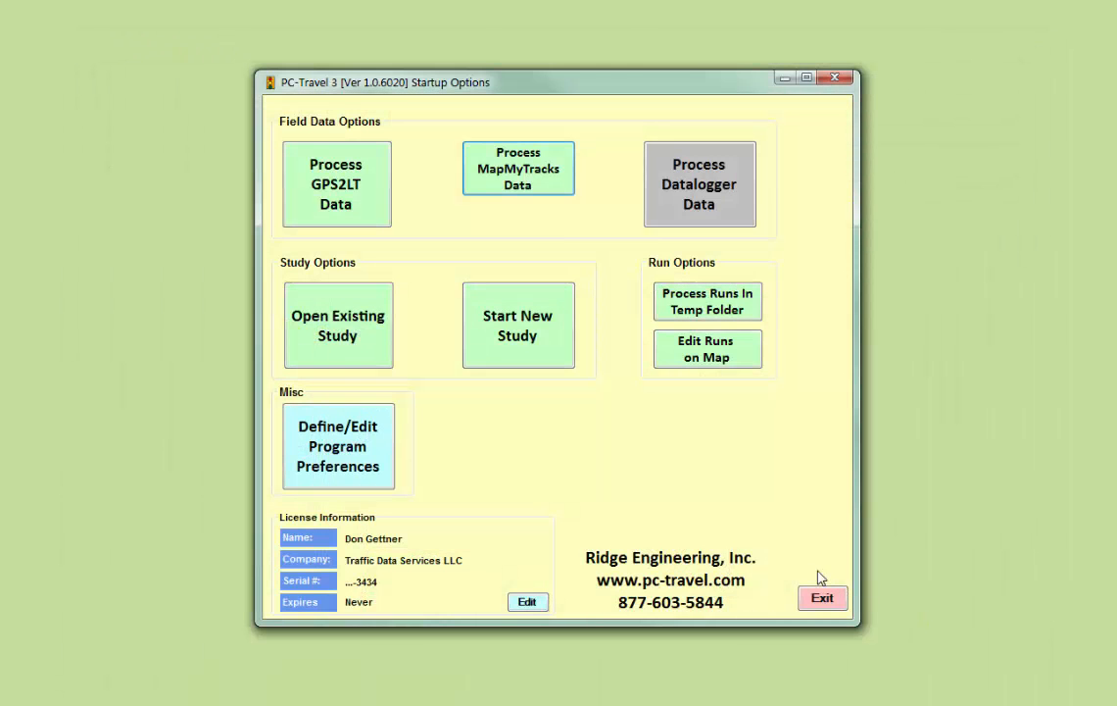